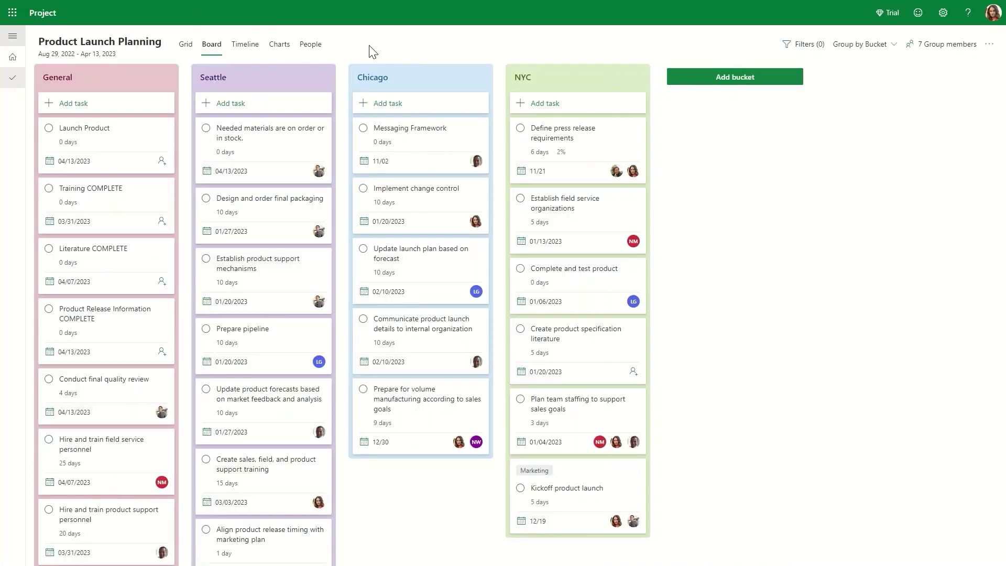
Step: Switch the Product Launch Planning tasks from the Board to the Grid view
left_click(187, 45)
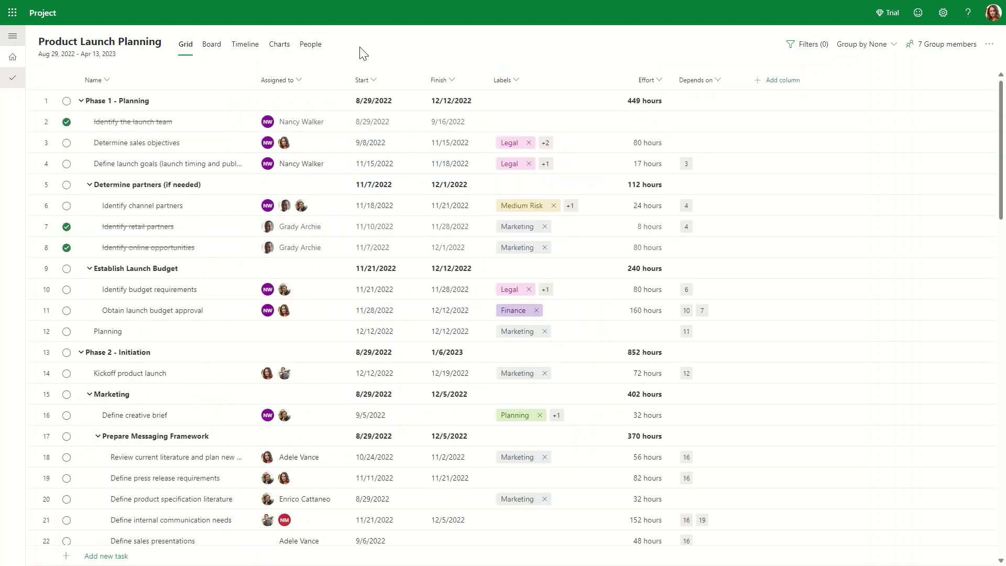
Step: Create a new project from the Business Plan template on the Project home page
left_click(13, 61)
left_click(221, 61)
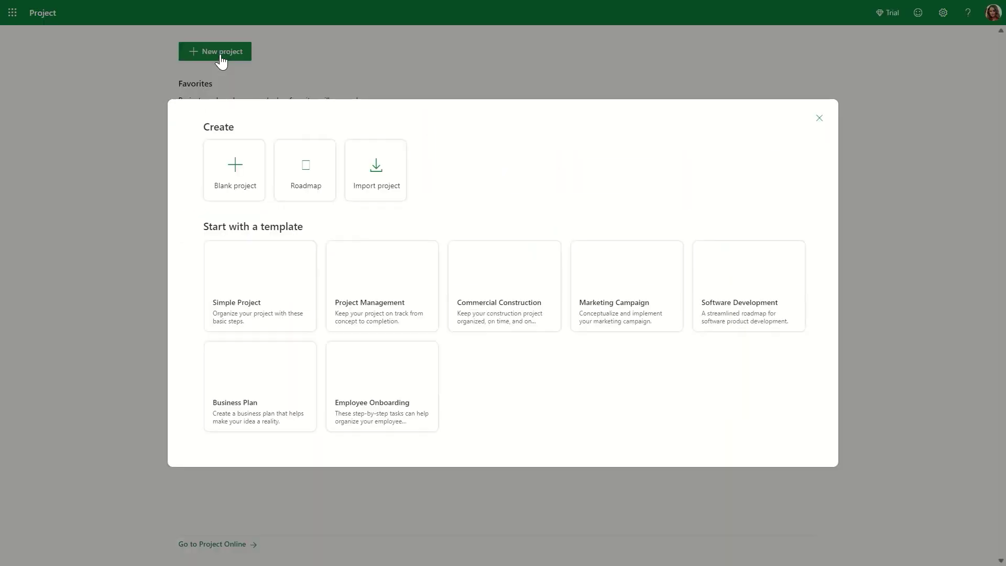
left_click(248, 400)
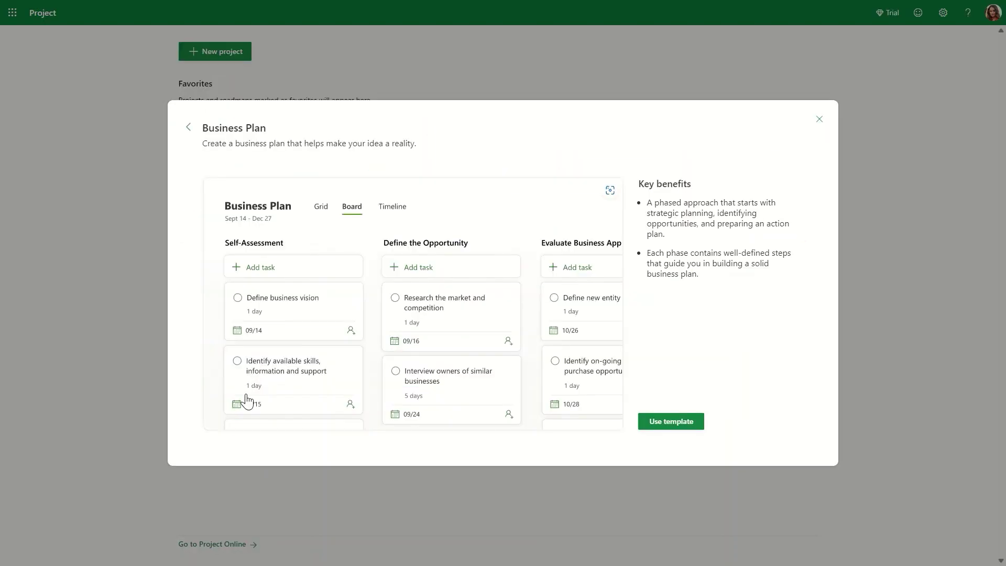
left_click(653, 423)
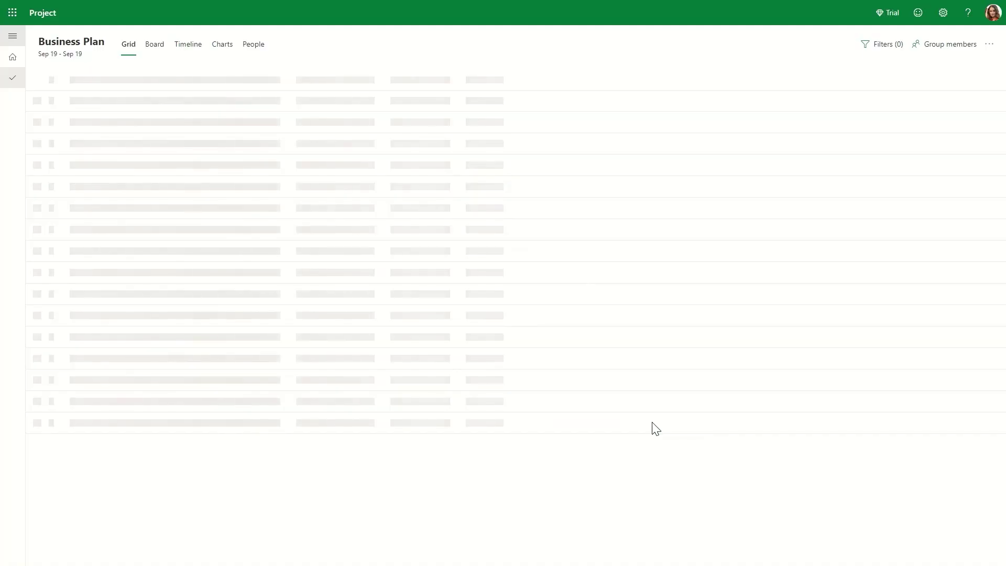
Step: Rename the project to 'Product Launch Planning'
left_click(92, 40)
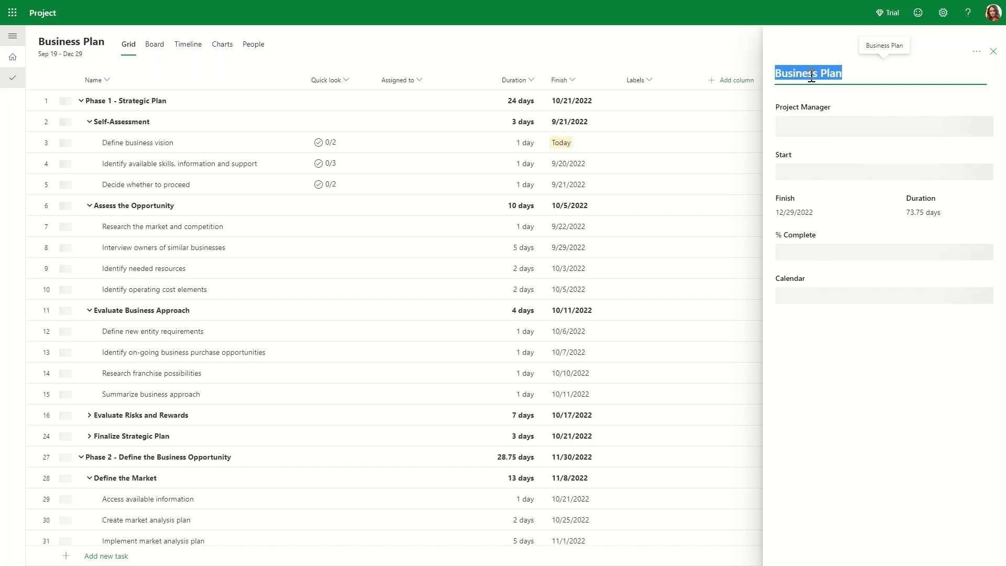
type("Product Launch Planning")
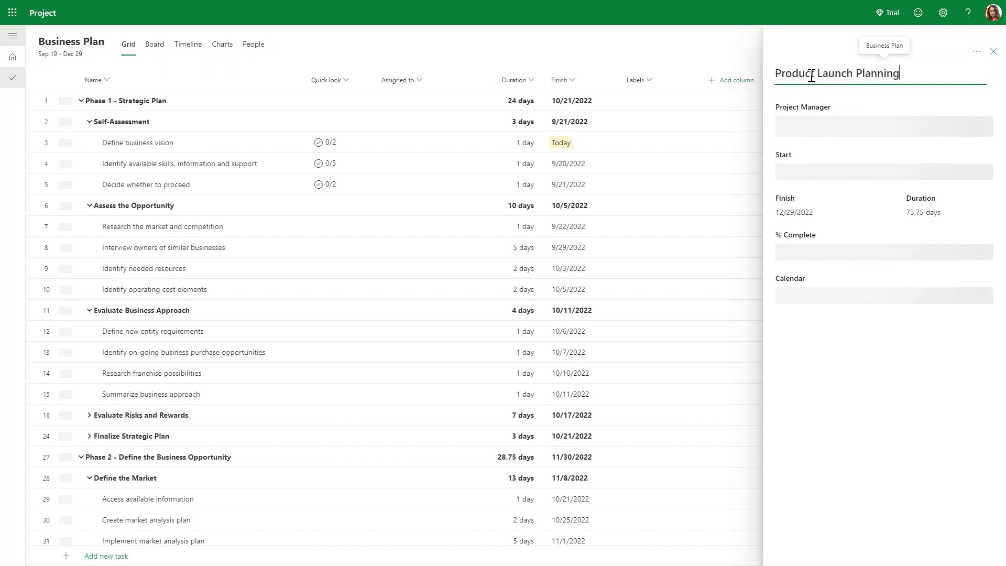
left_click(993, 52)
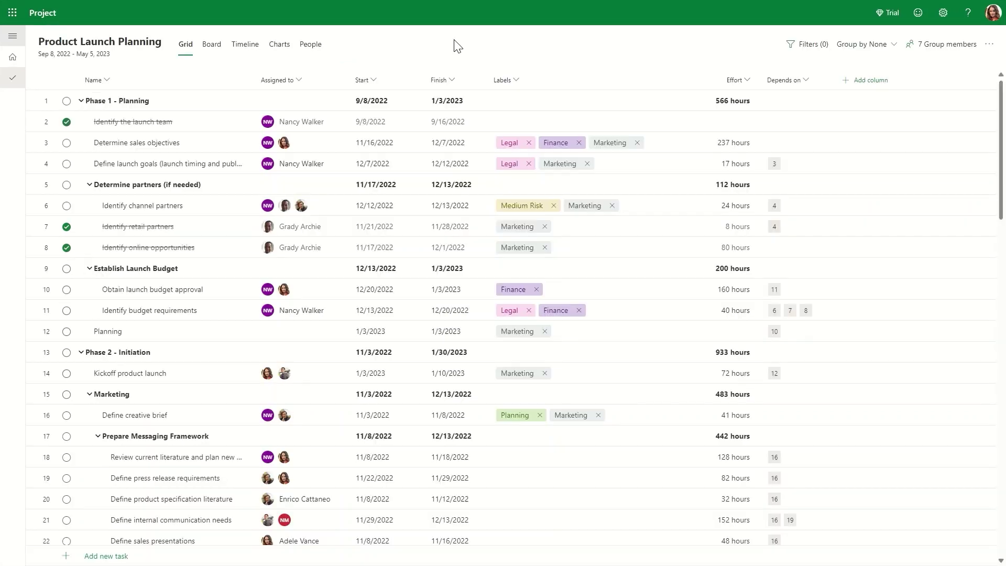
Step: Show the project's tasks grouped by team member in the People view
left_click(309, 46)
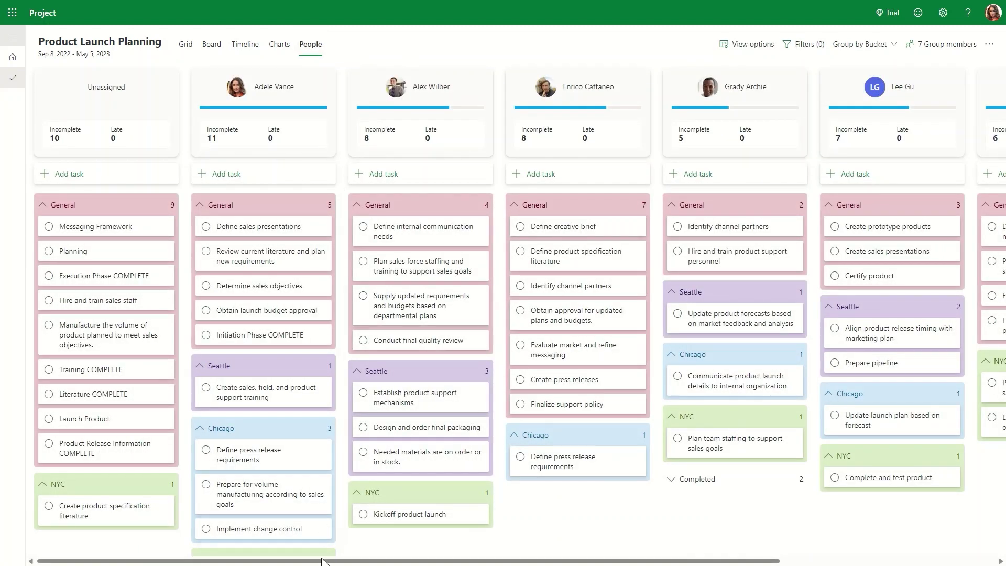
Step: Move Messaging Framework into a team member's Chicago bucket and raise Evaluate market and refine messaging in its bucket
left_click_drag(321, 562, 257, 562)
left_click_drag(80, 230, 705, 413)
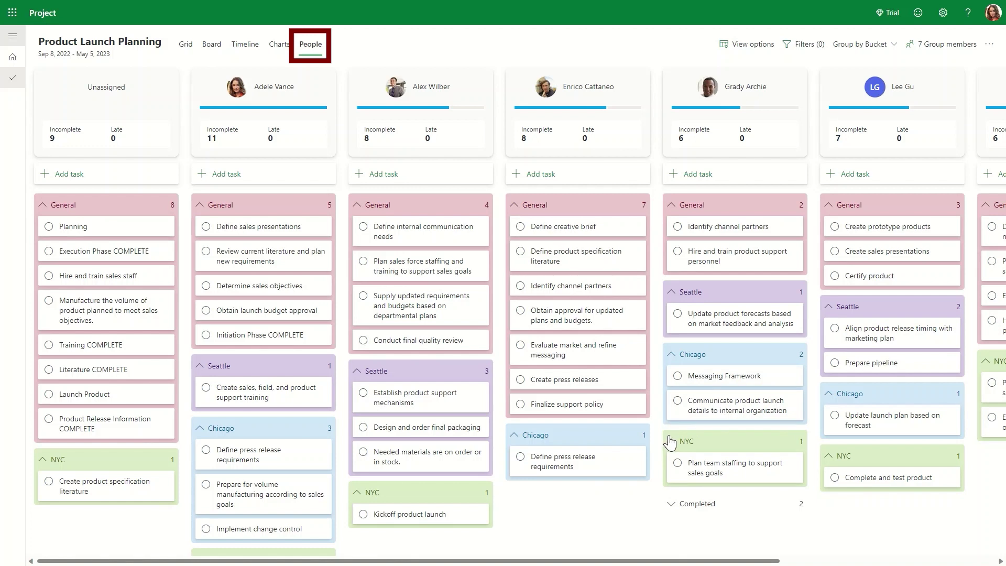
left_click_drag(561, 356, 555, 331)
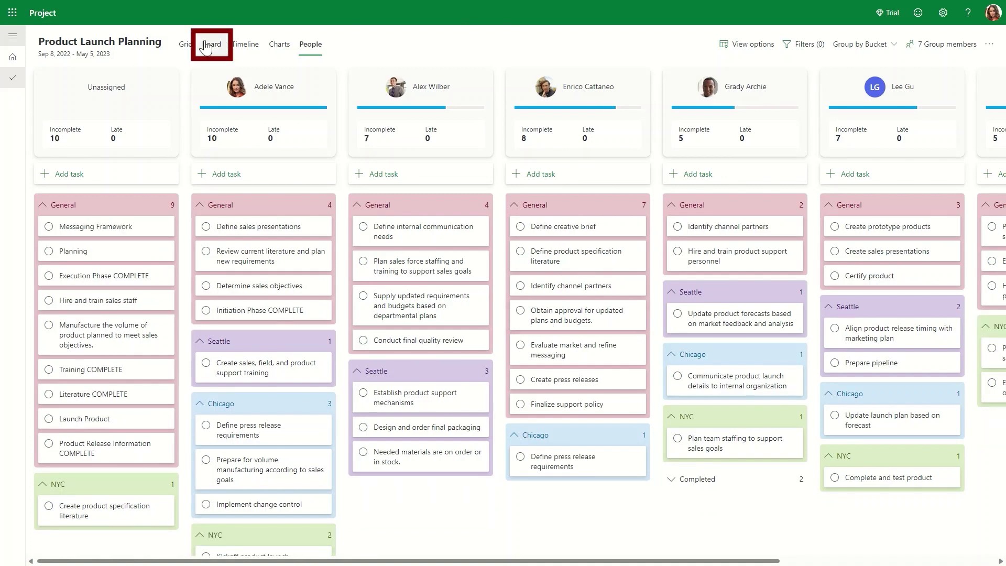
Step: Show the Board grouped by Sprint
left_click(206, 49)
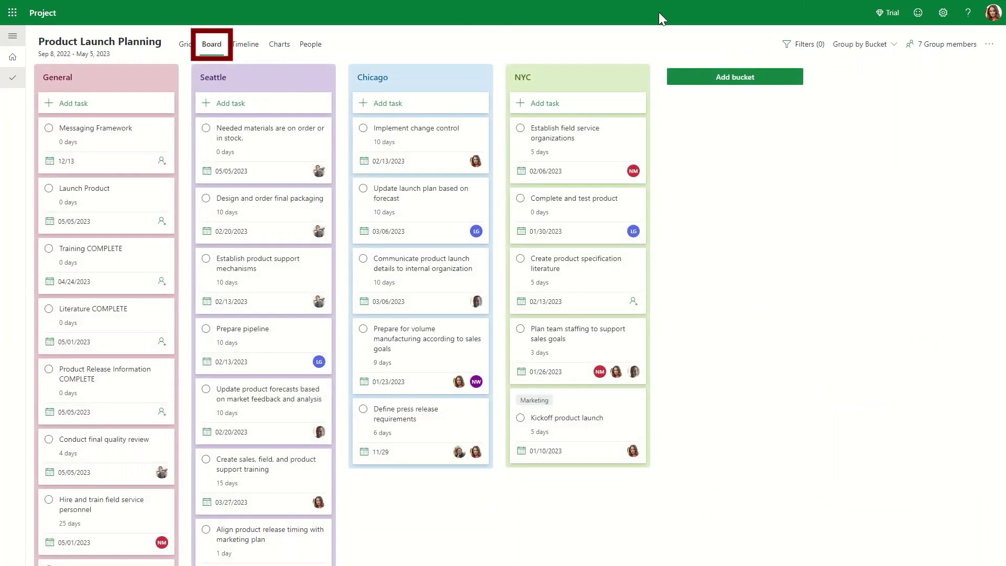
left_click(840, 44)
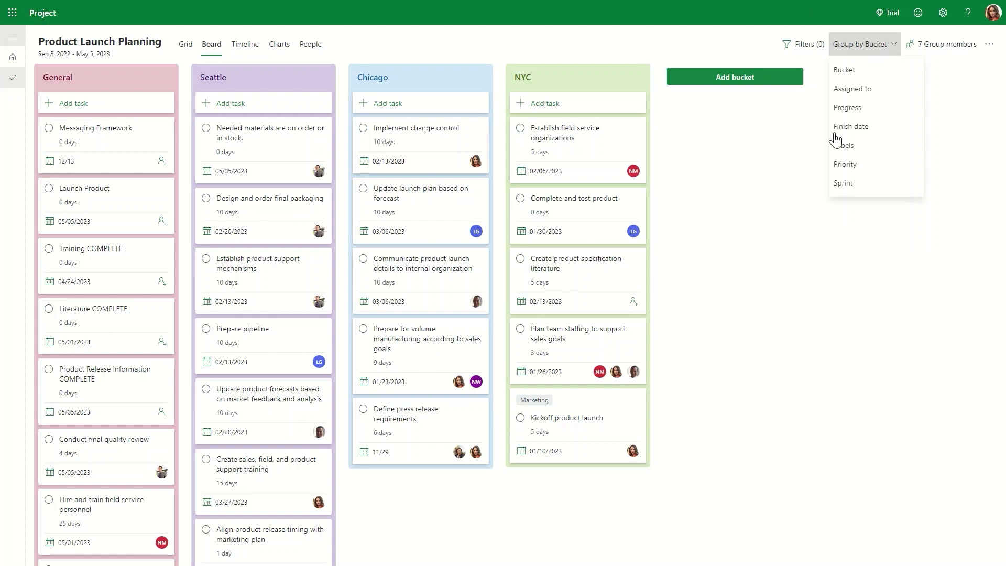
left_click(842, 185)
Step: Add a sprint named 'Next sprint' running 10/01/2022 to 10/31/2022
left_click(272, 79)
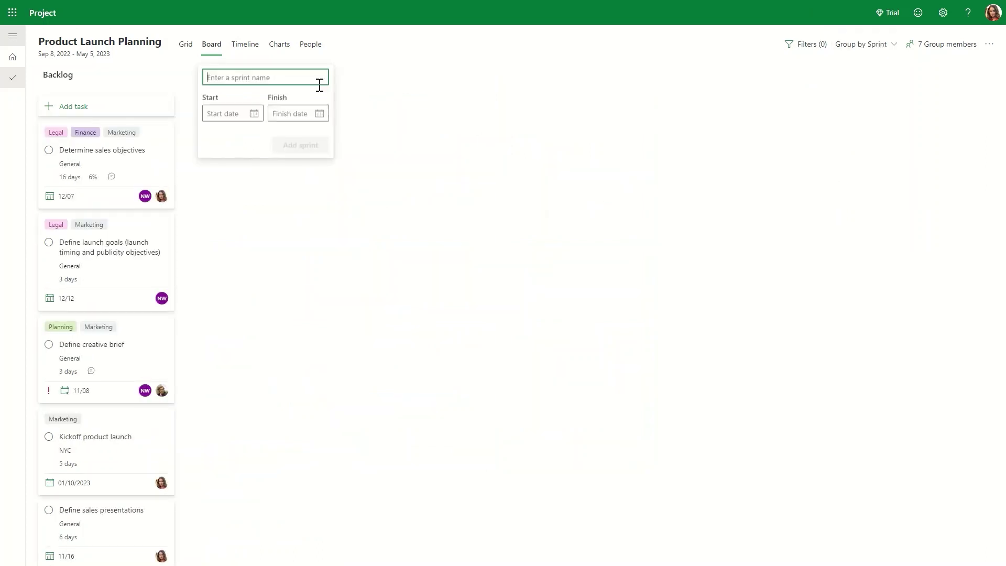
type("Next sprint")
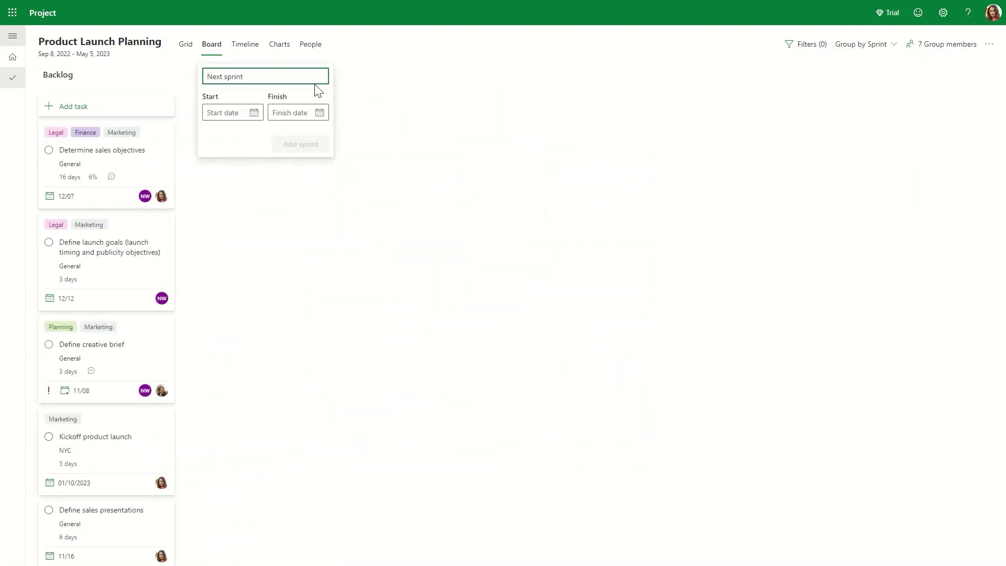
left_click(255, 116)
left_click(305, 139)
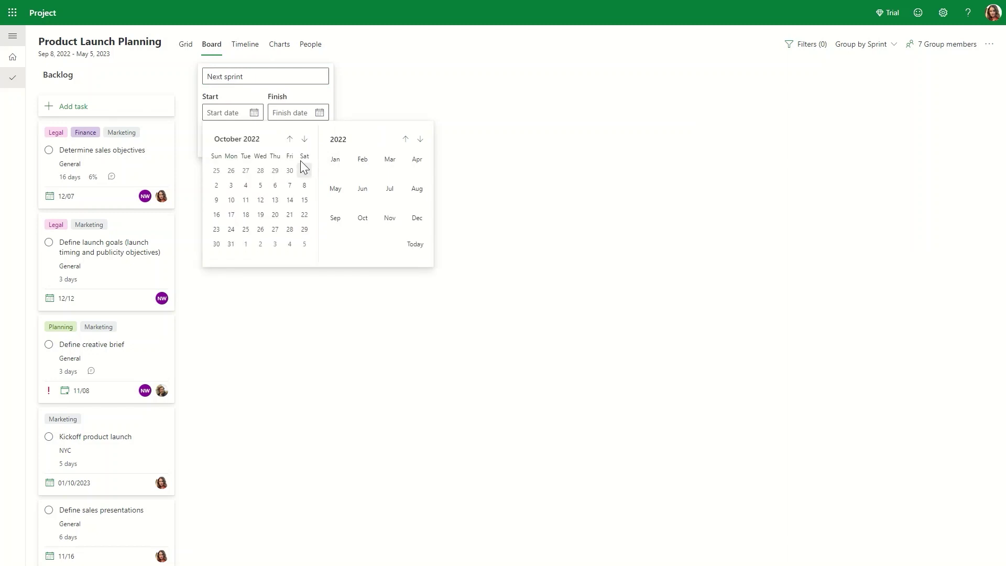
left_click(304, 170)
left_click(319, 115)
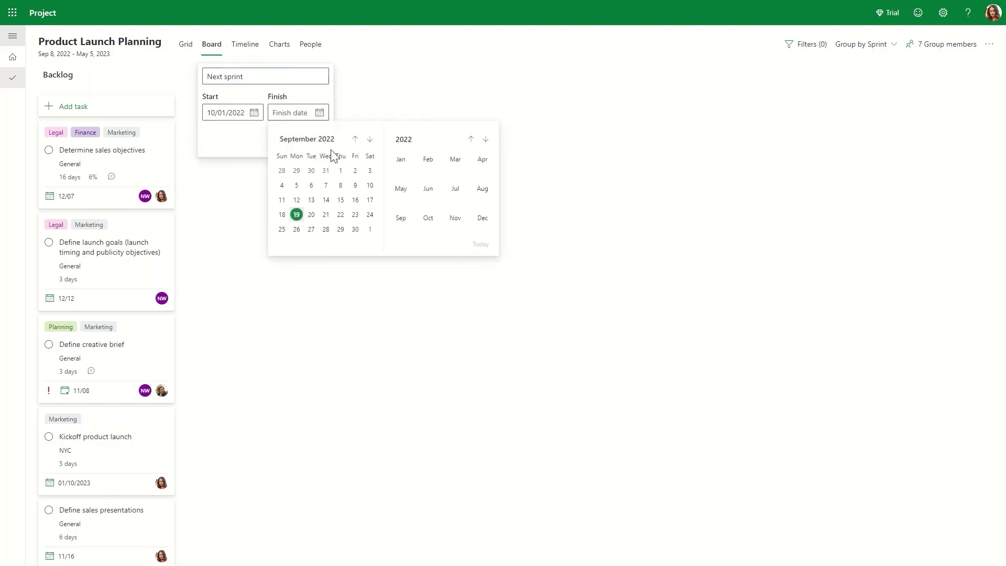
left_click(370, 138)
left_click(297, 244)
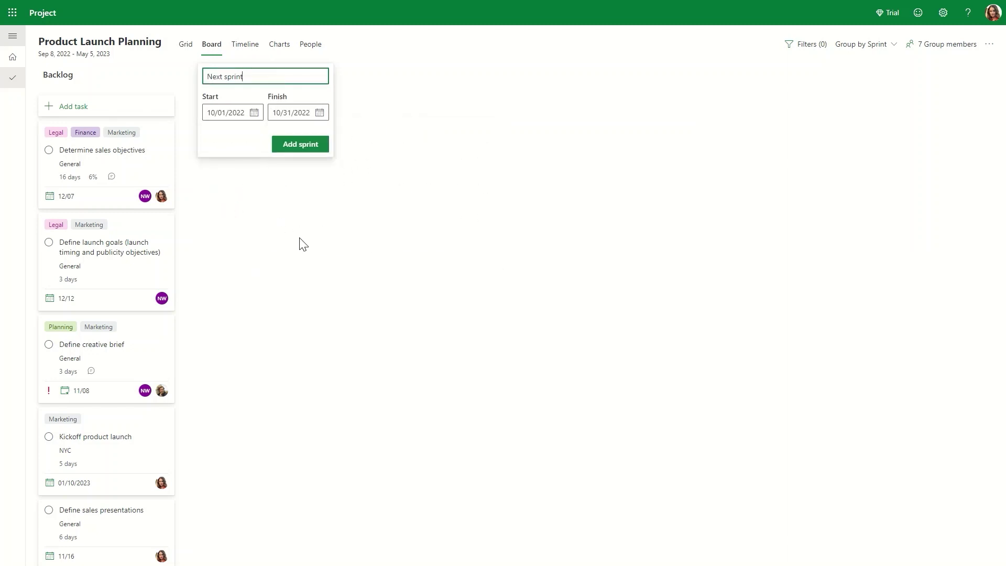
left_click(307, 147)
Step: Move Determine sales objectives, Define creative brief and Define sales presentations into Next sprint
left_click_drag(164, 153, 269, 164)
left_click_drag(173, 235, 281, 263)
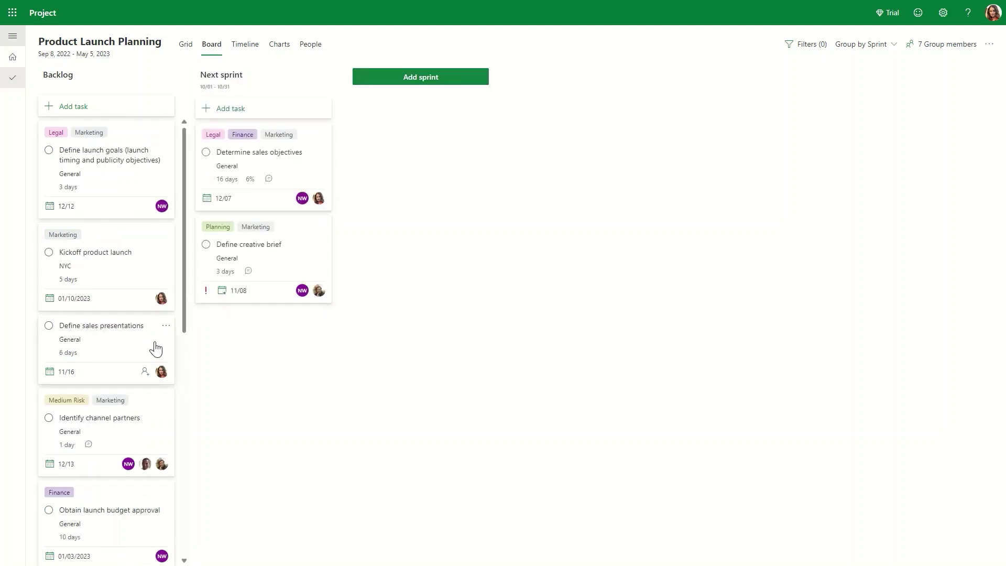
left_click_drag(155, 348, 292, 355)
Step: Give Define creative brief the Planning label, Important priority and a 'Sign off' checklist item
left_click(257, 246)
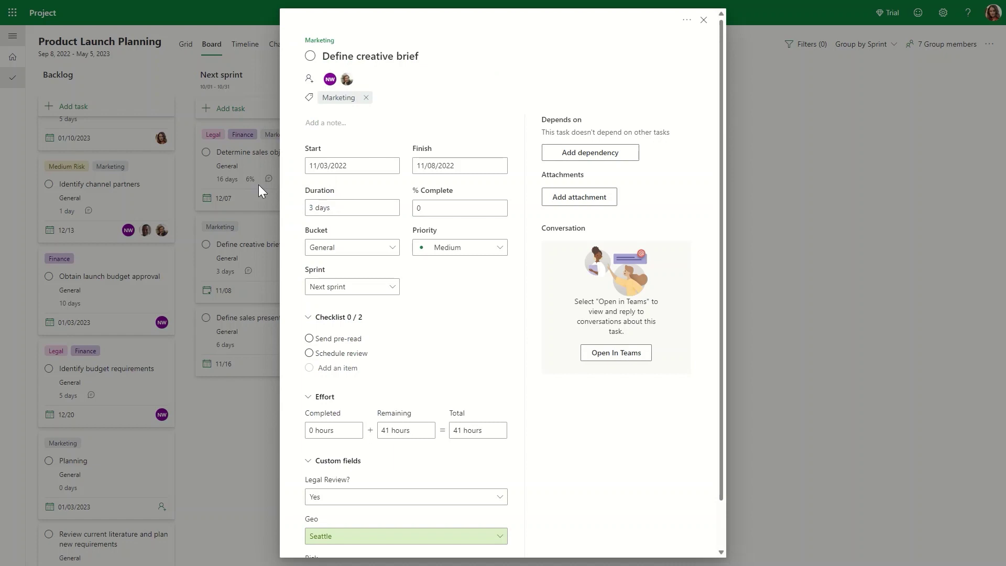
left_click(407, 96)
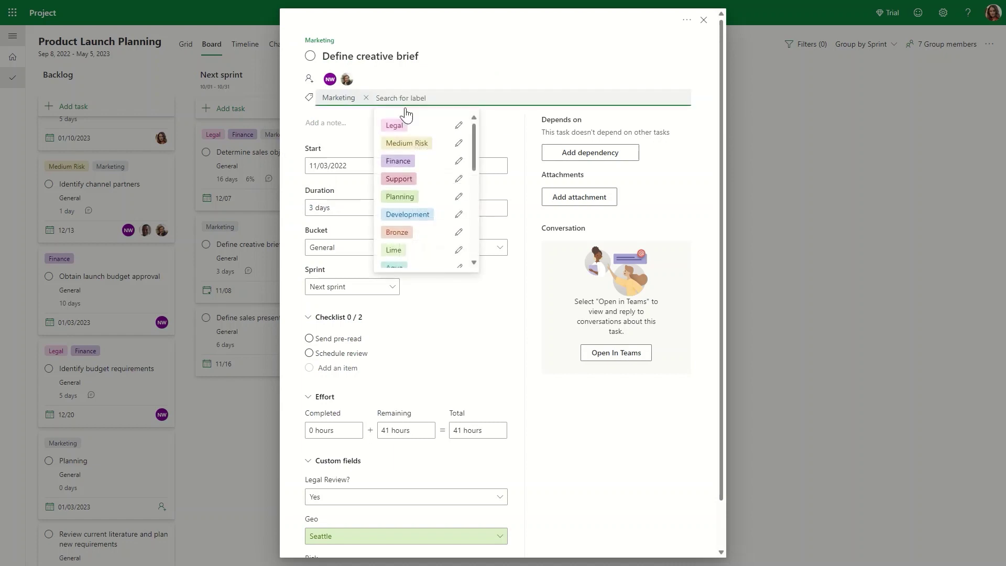
left_click(397, 203)
left_click(442, 248)
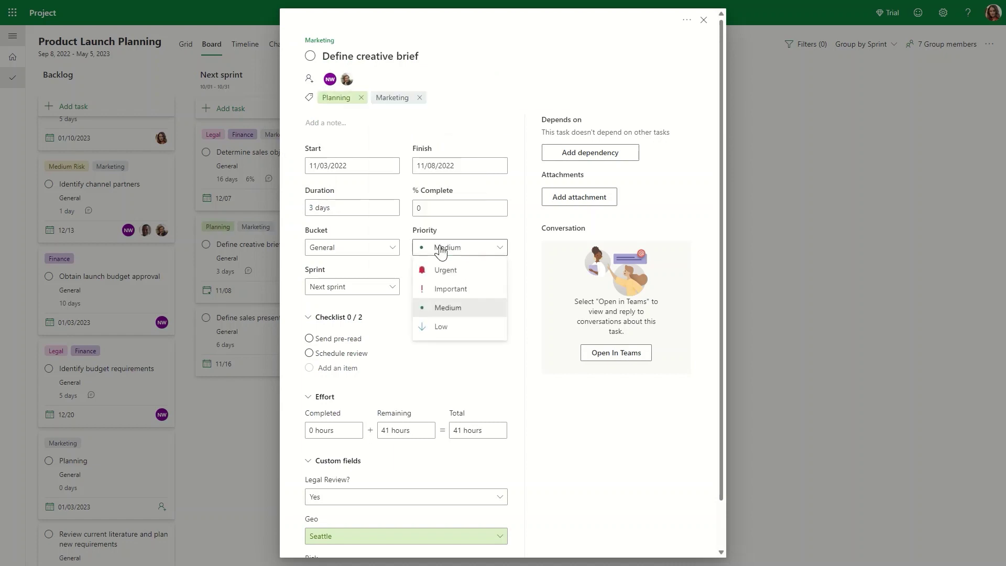
left_click(447, 290)
left_click(330, 367)
type("S")
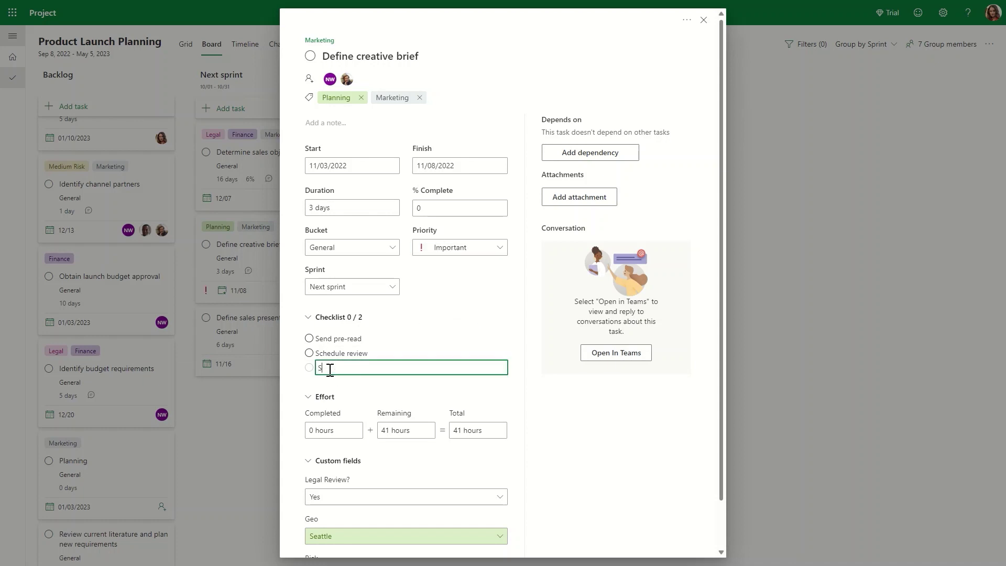
type("ign o")
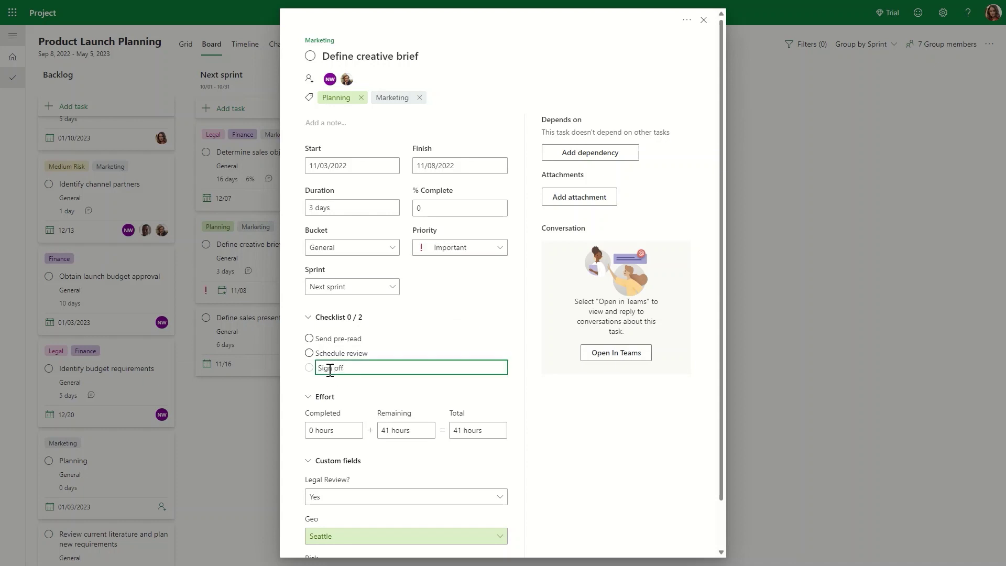
type("ff")
key("Return")
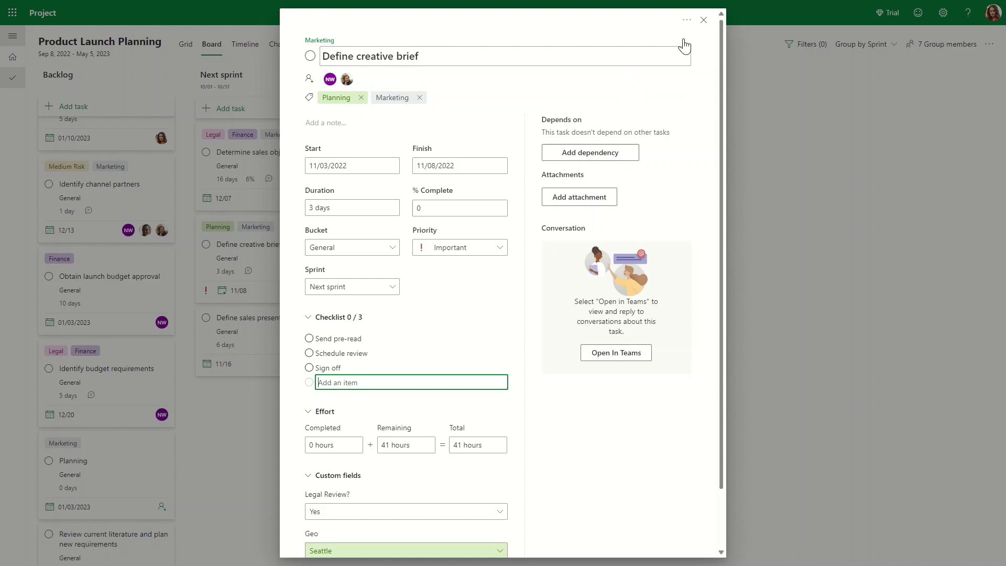
Step: Add a % complete column to the Grid
left_click(704, 21)
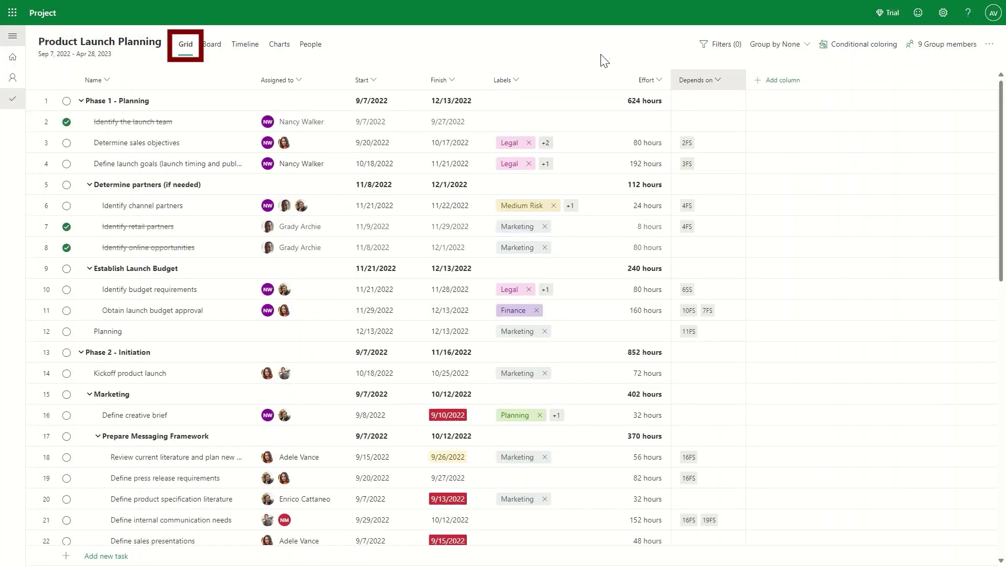
left_click(776, 83)
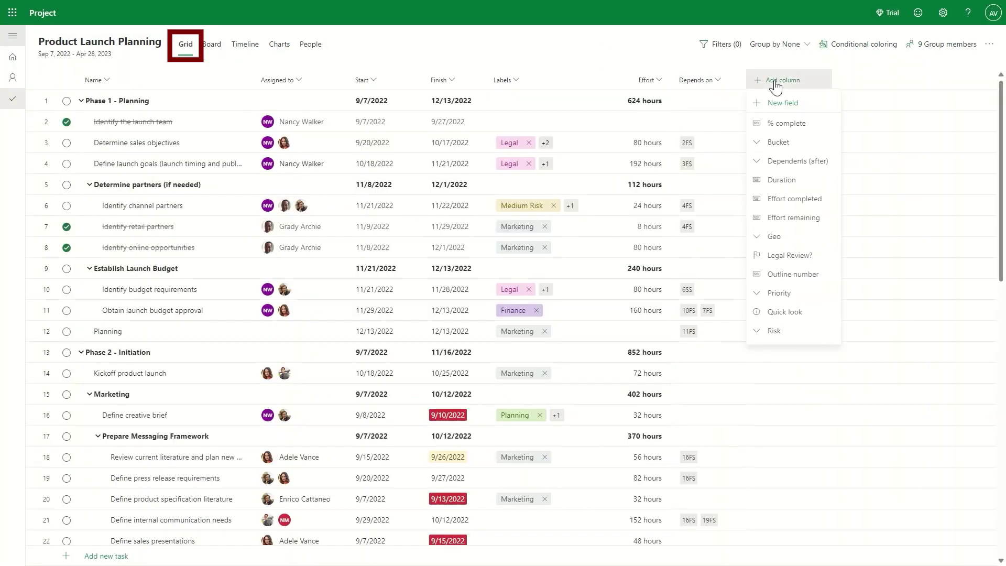
key("Return")
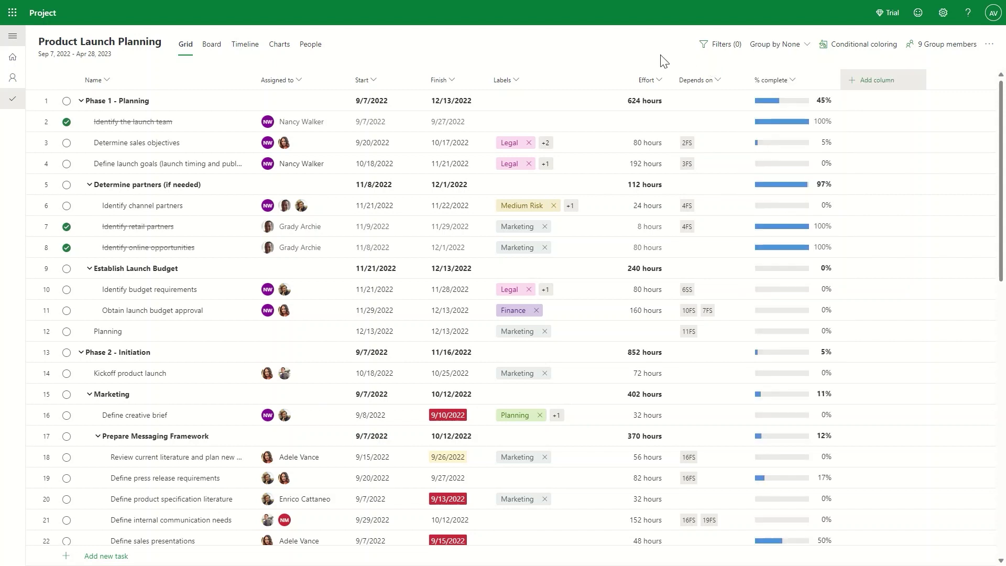
Step: Add the colour-coded Risk column and set Identify budget requirements' Risk to In Progress
left_click(870, 84)
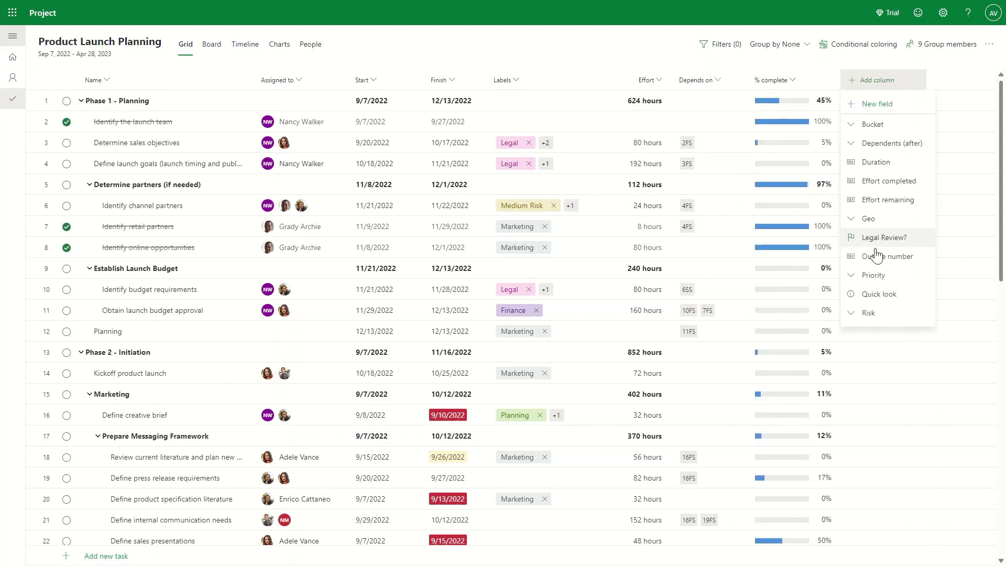
left_click(869, 313)
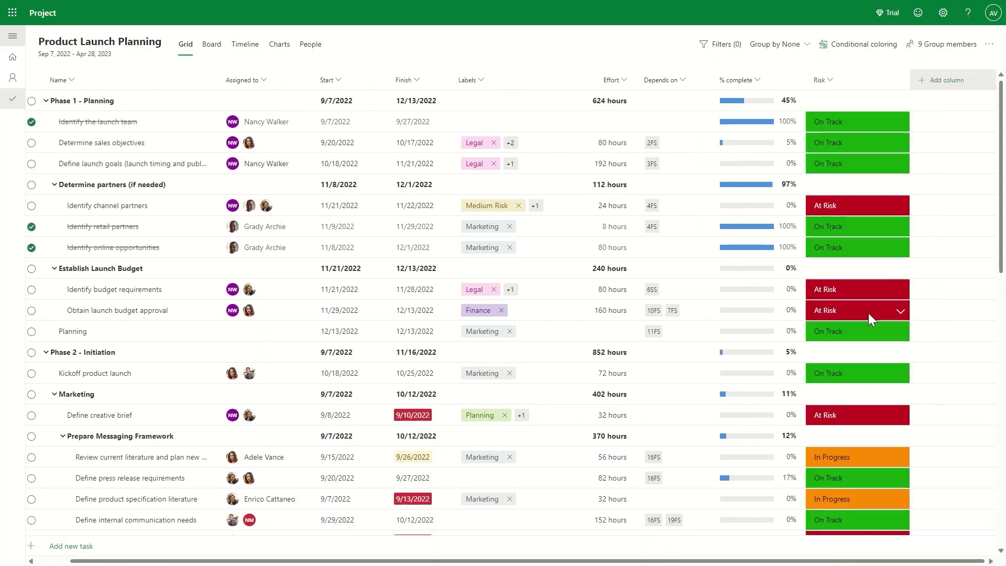
left_click(862, 85)
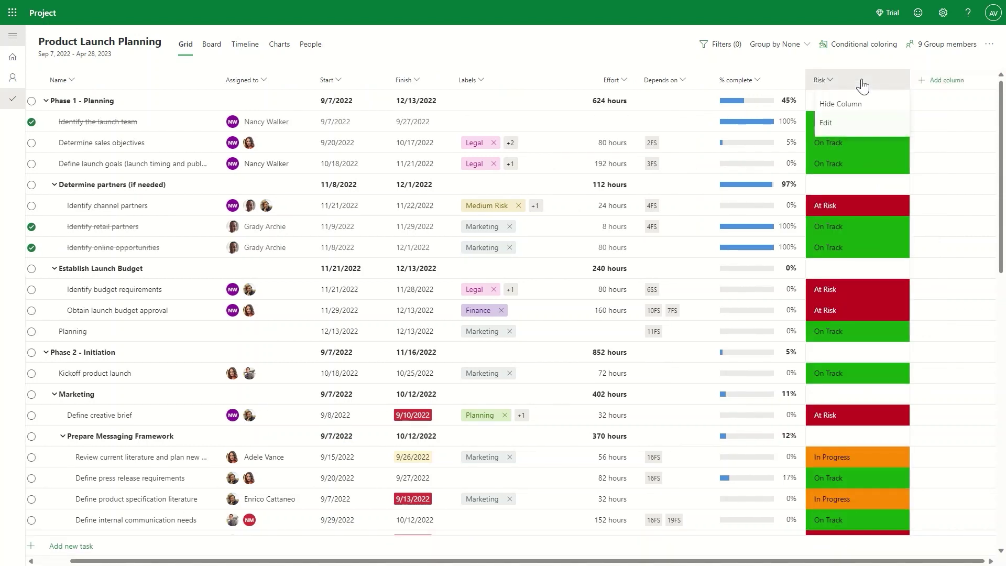
left_click(835, 124)
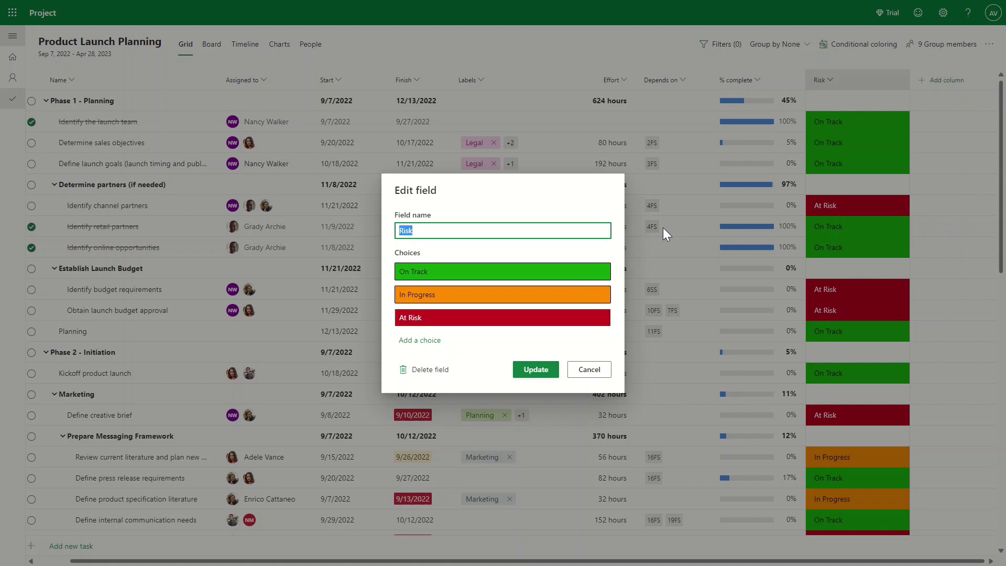
left_click(583, 371)
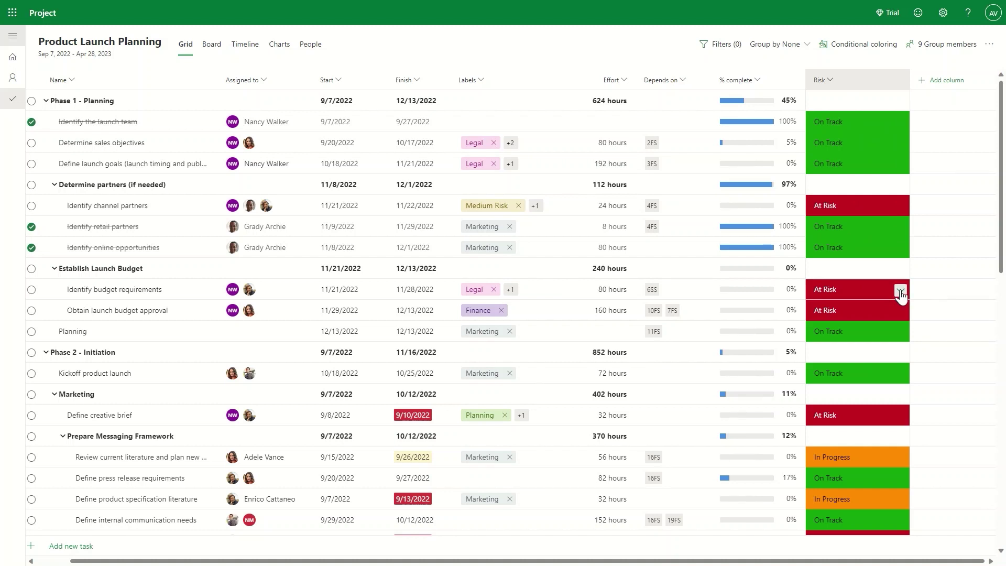
left_click(901, 291)
left_click(826, 355)
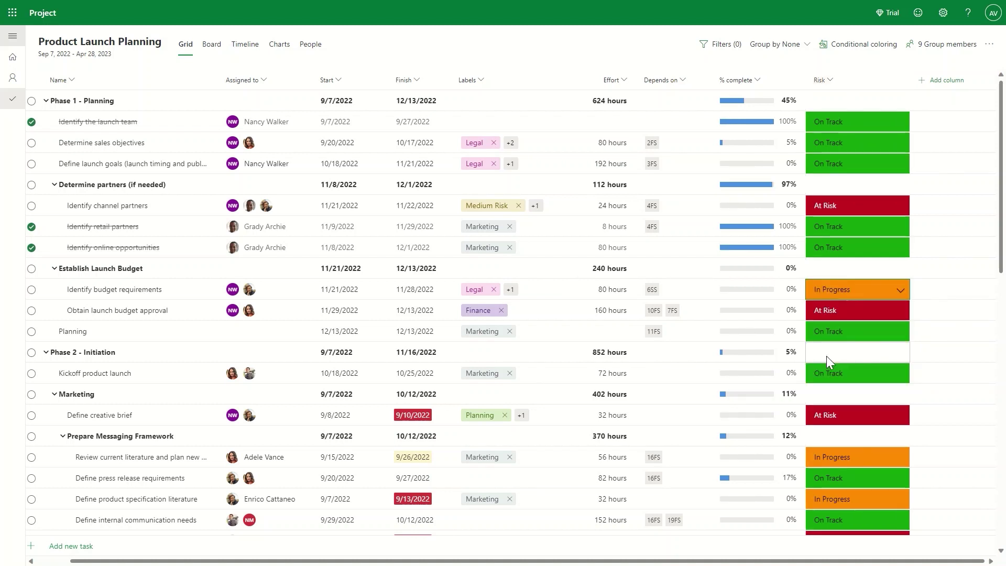
Step: Start a conditional coloring rule on the Finish field using 'is more than'
left_click(852, 52)
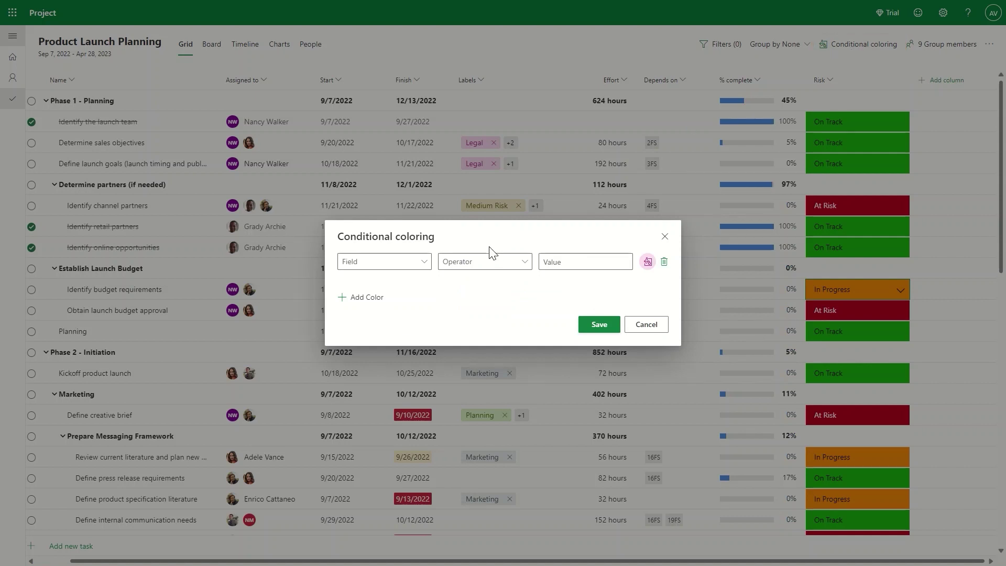
left_click(423, 262)
left_click(358, 341)
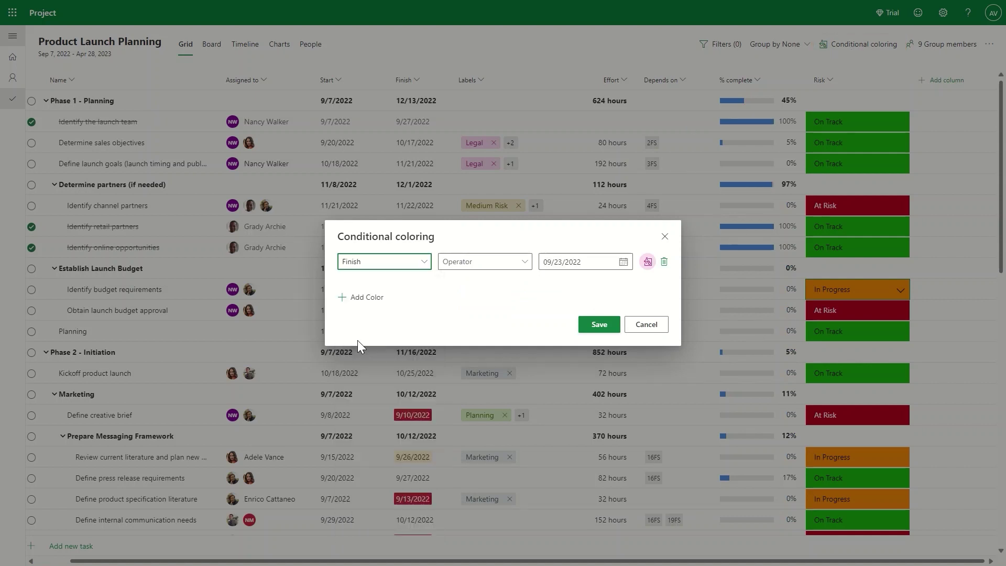
left_click(520, 262)
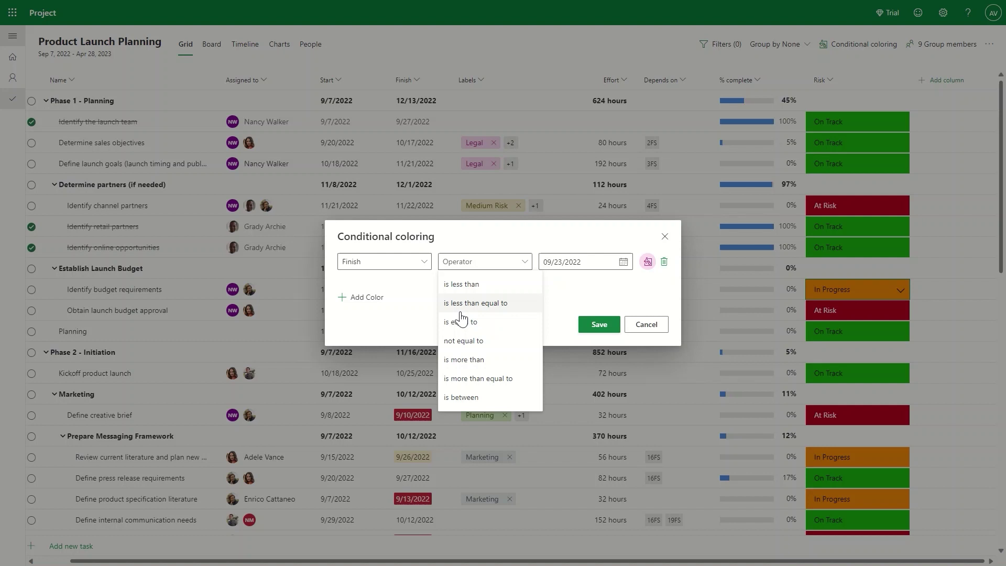
left_click(461, 359)
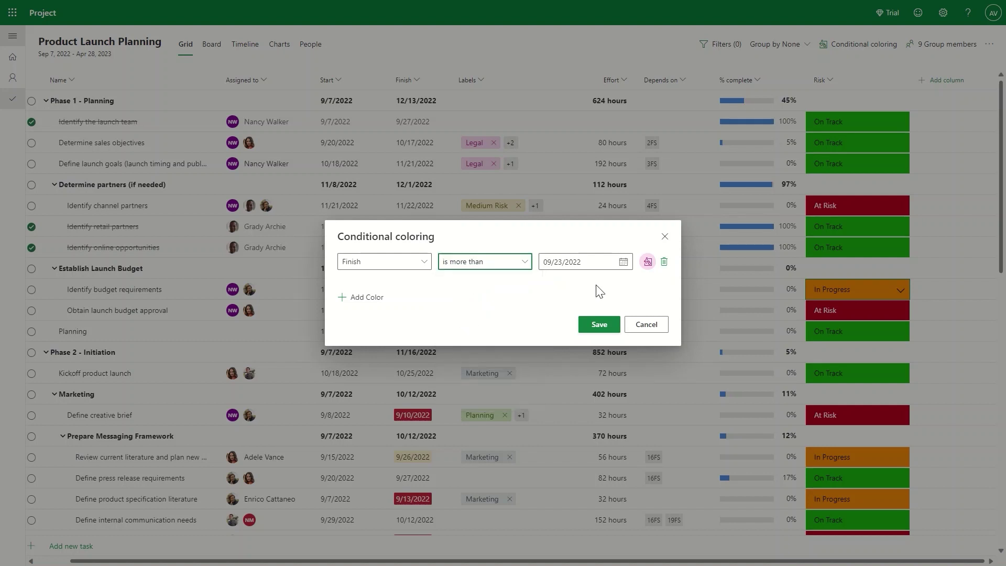
Step: Set the rule's threshold date to 11/01/2022, save it, and show the Charts view
left_click(624, 262)
left_click(640, 288)
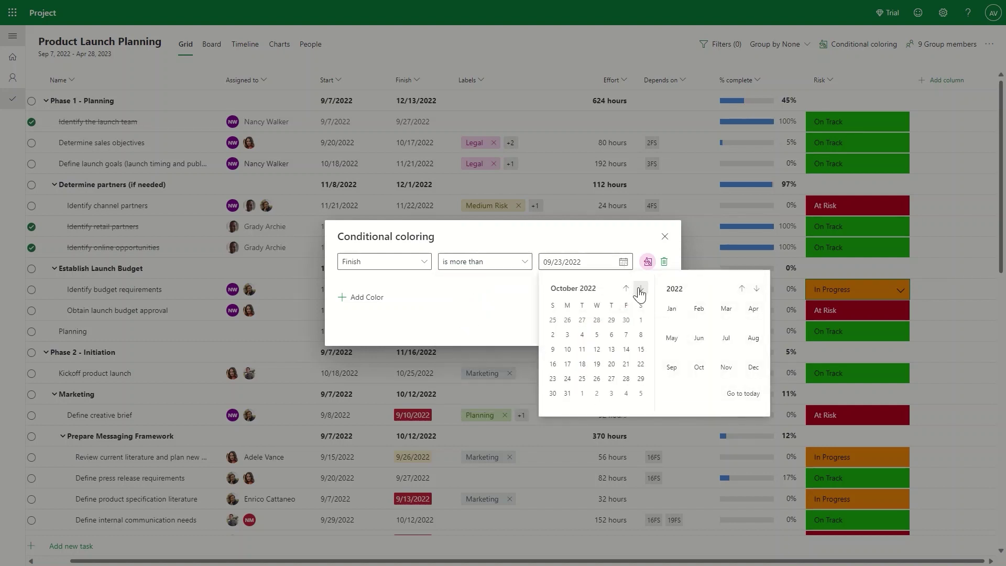
left_click(641, 288)
left_click(581, 321)
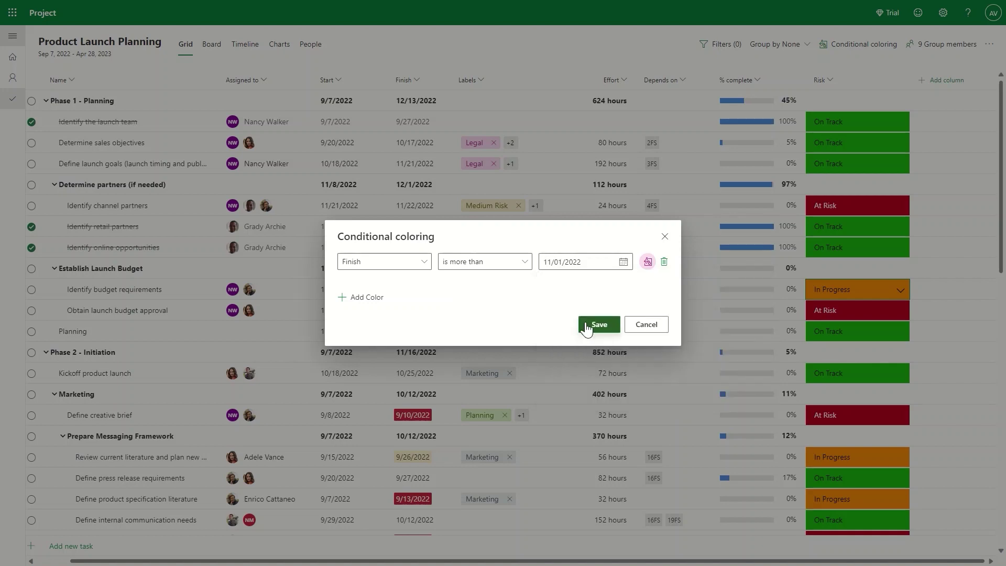
left_click(592, 325)
left_click(279, 44)
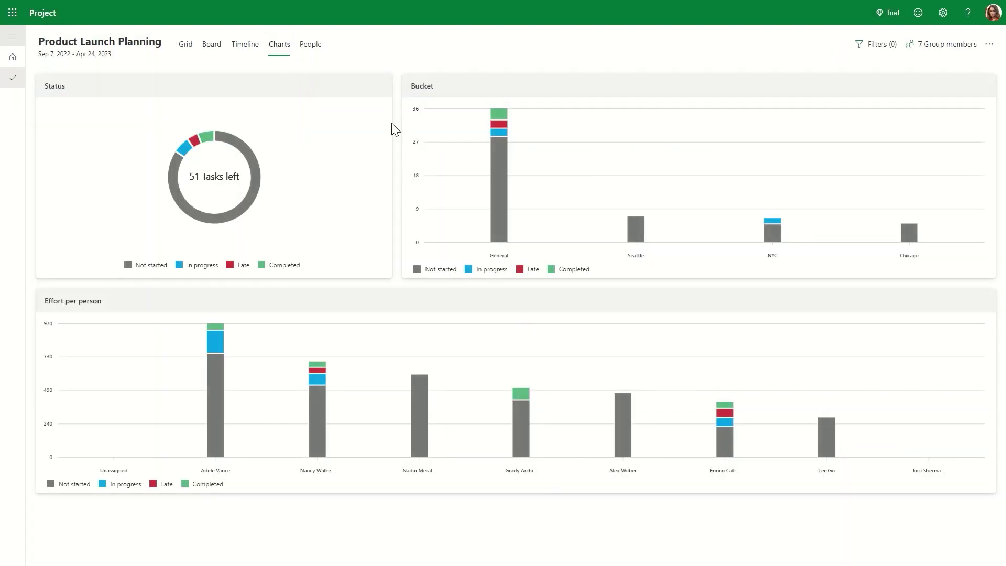
Step: Read the values in the Status, Bucket and Effort per person charts
mouse_move(501, 126)
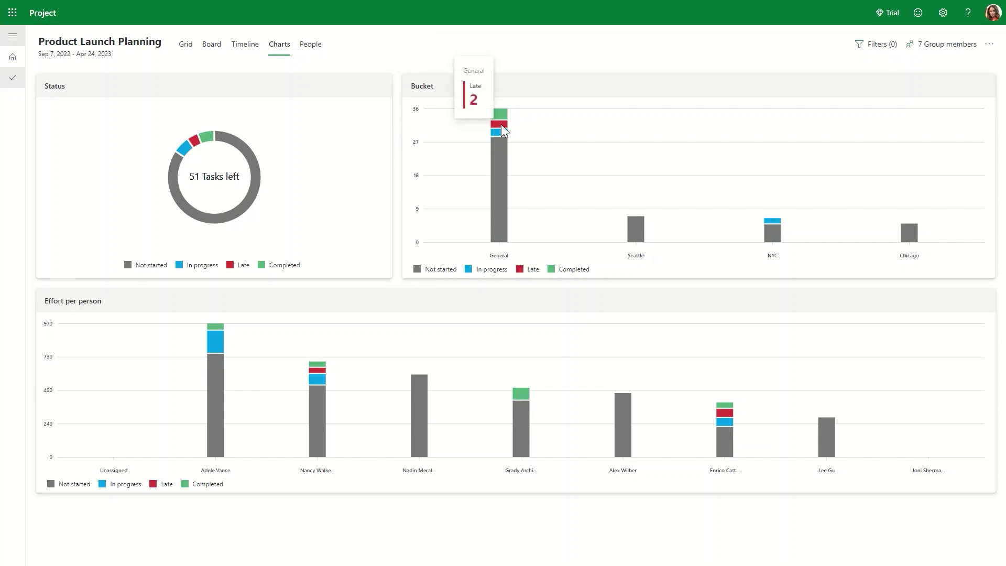
mouse_move(180, 149)
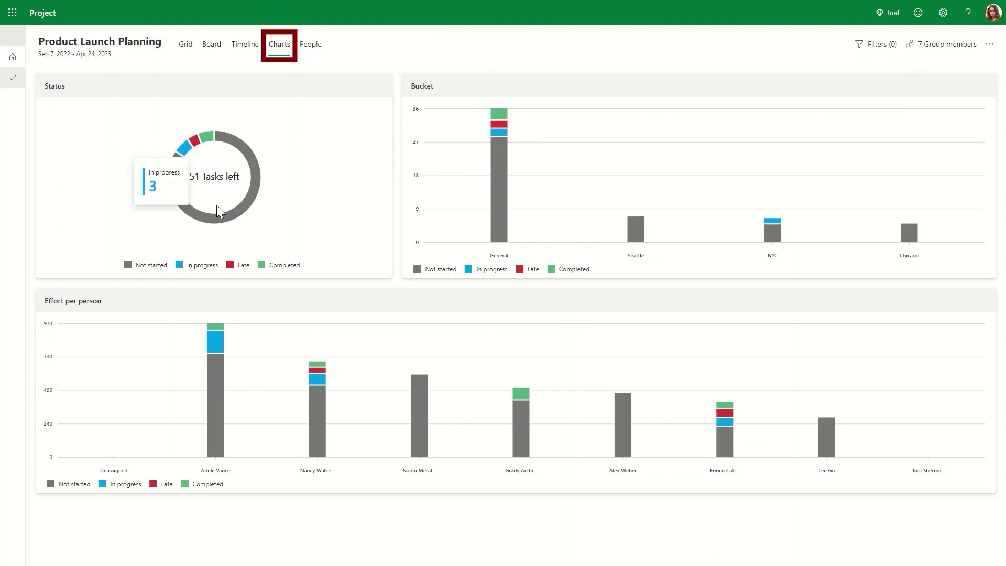
mouse_move(216, 219)
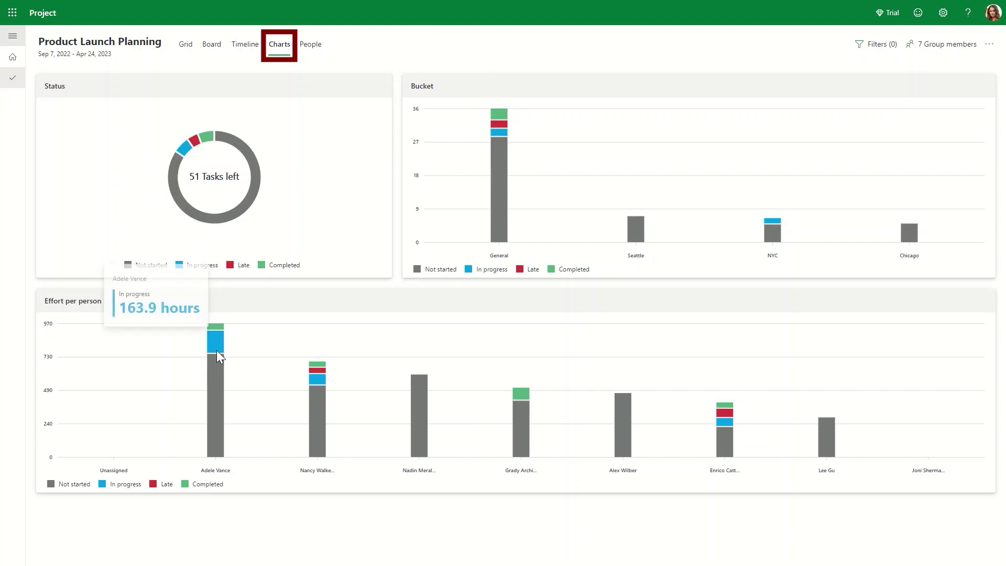
mouse_move(319, 375)
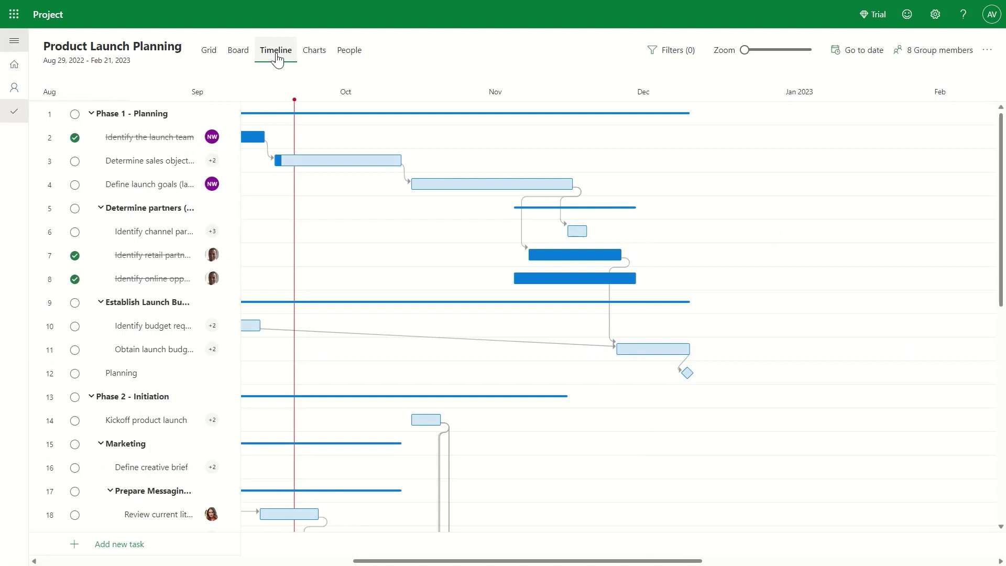
Step: Make Identify budget requirements depend Start to Start on Identify channel partners
left_click(249, 327)
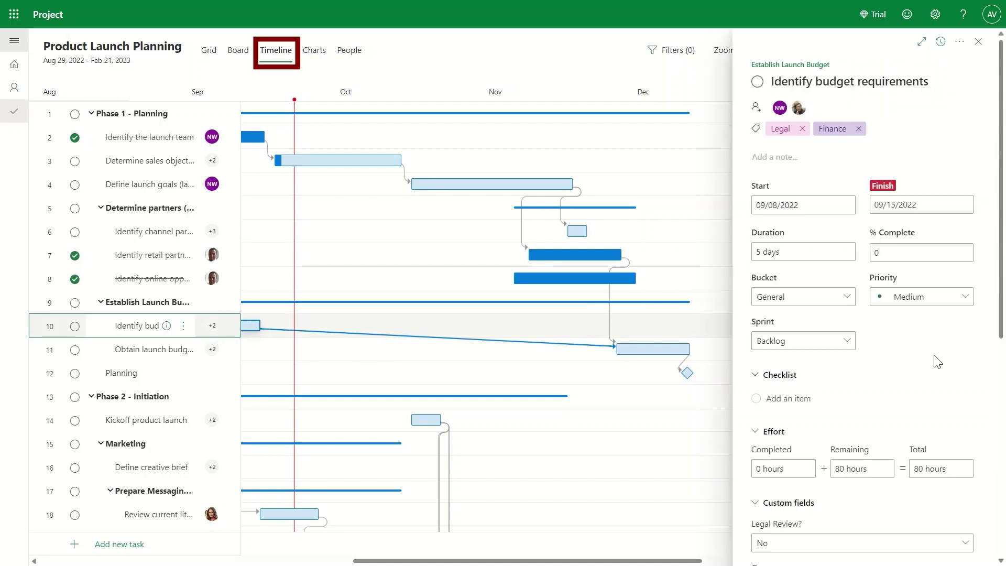
scroll(938, 361, "down", 2)
scroll(934, 357, "down", 5)
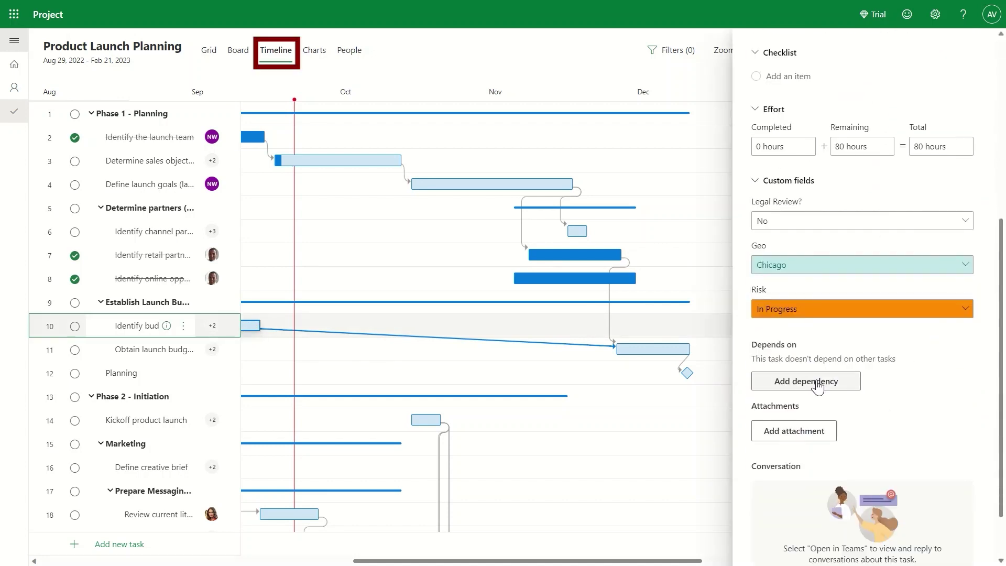
left_click(820, 378)
left_click(823, 311)
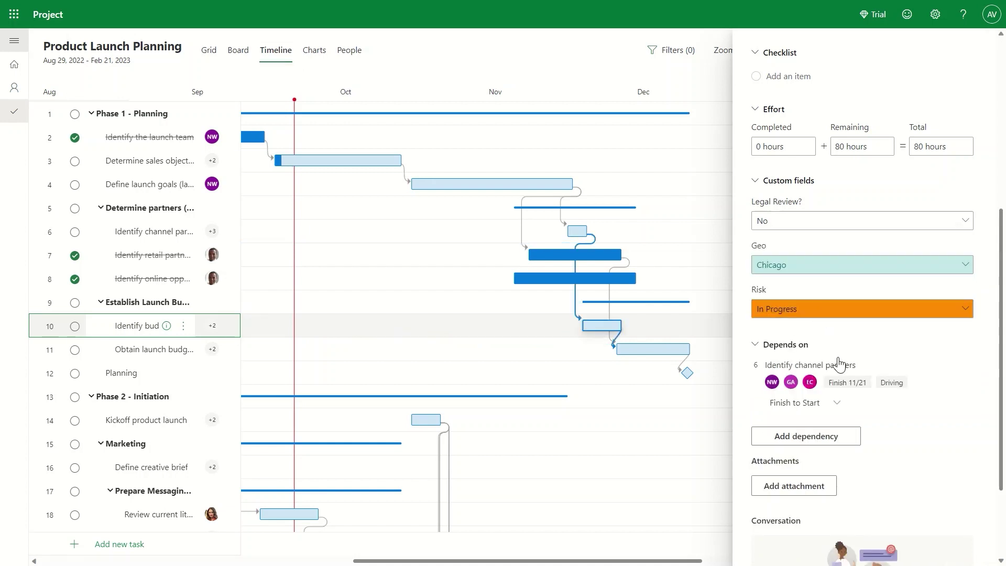
left_click(812, 407)
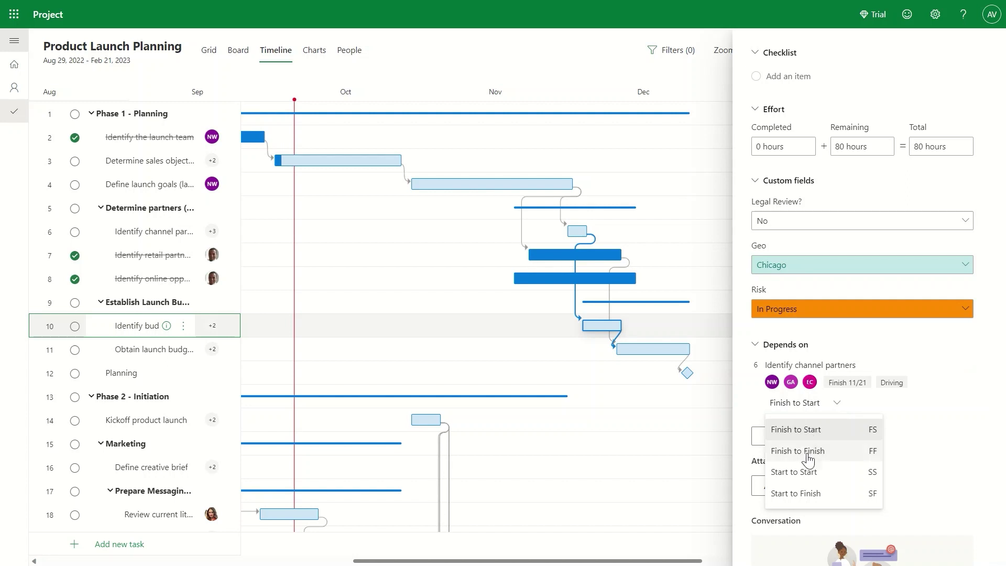
left_click(807, 474)
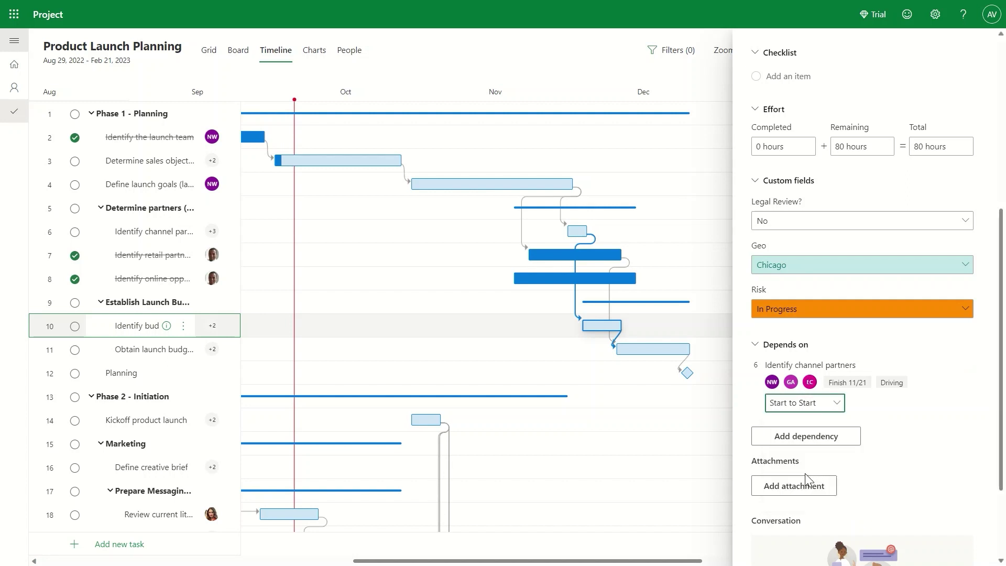
scroll(943, 390, "up", 6)
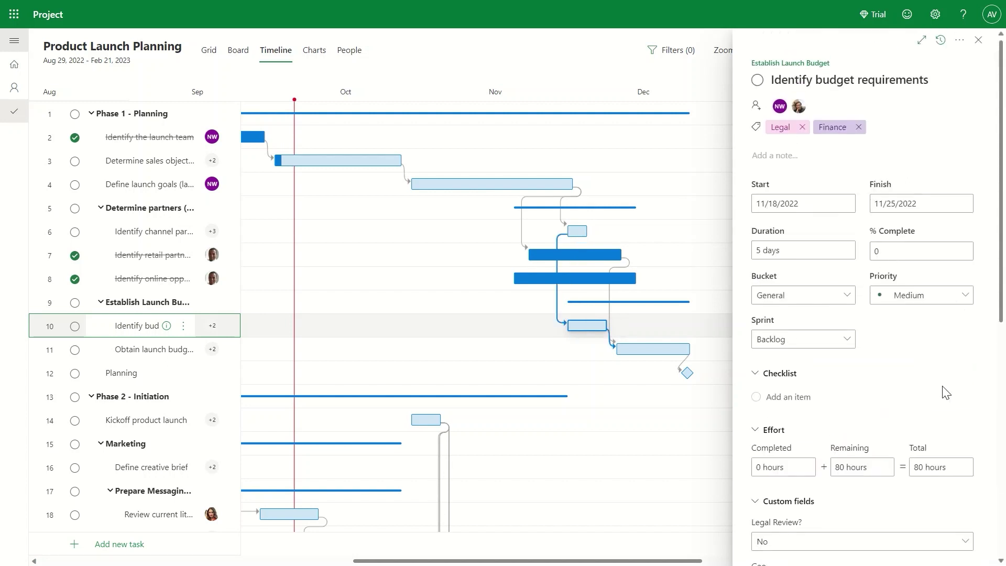
left_click(976, 43)
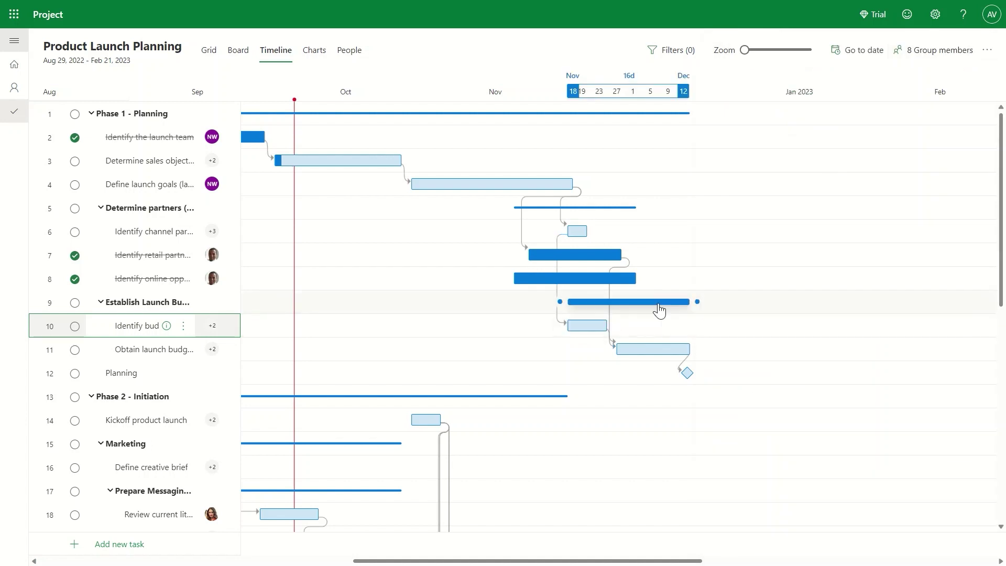
Step: Turn on Show Critical Path in the timeline filters and scroll to review the red-outlined tasks and links
left_click(680, 52)
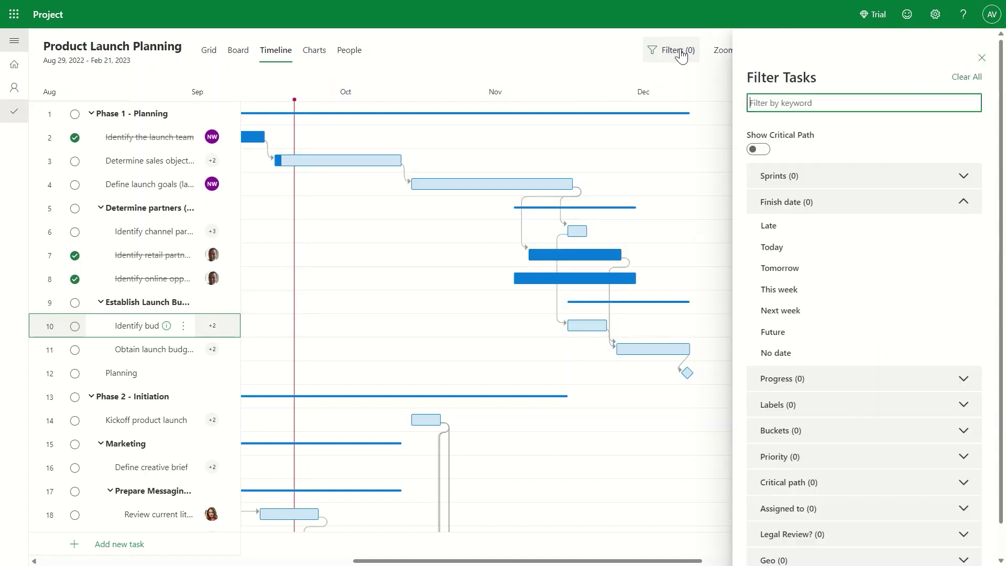
left_click(760, 151)
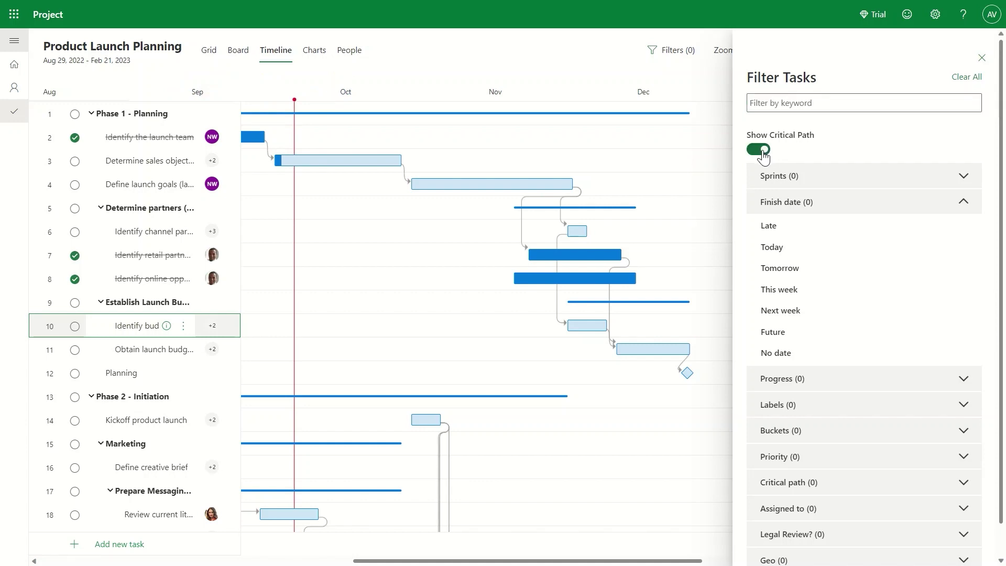
left_click(981, 59)
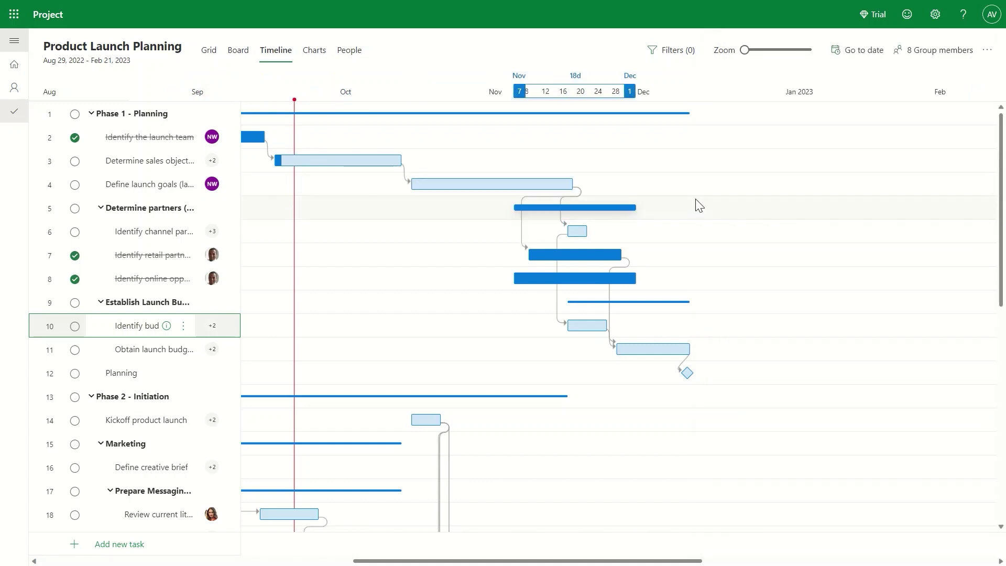
scroll(696, 204, "down", 10)
scroll(699, 205, "down", 1)
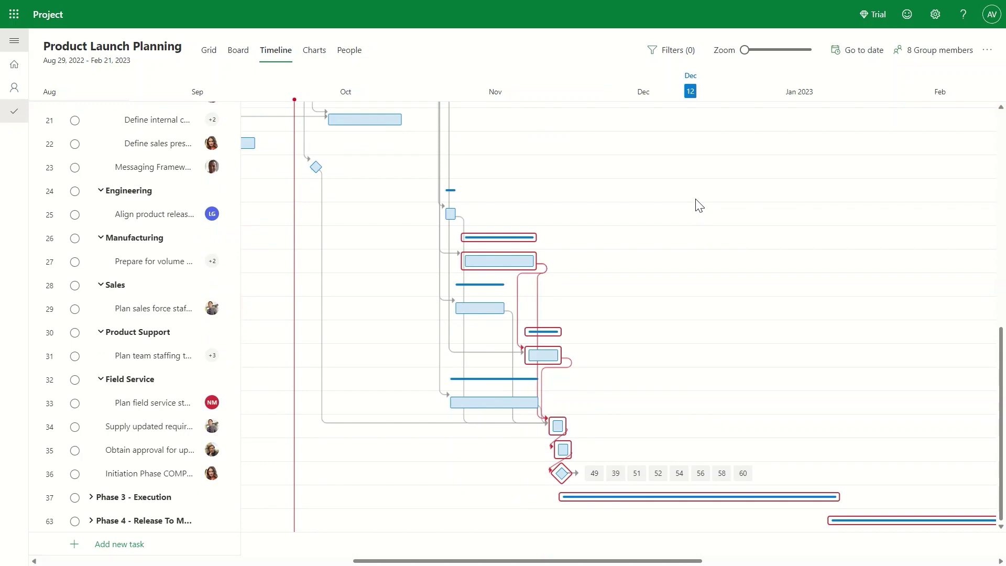